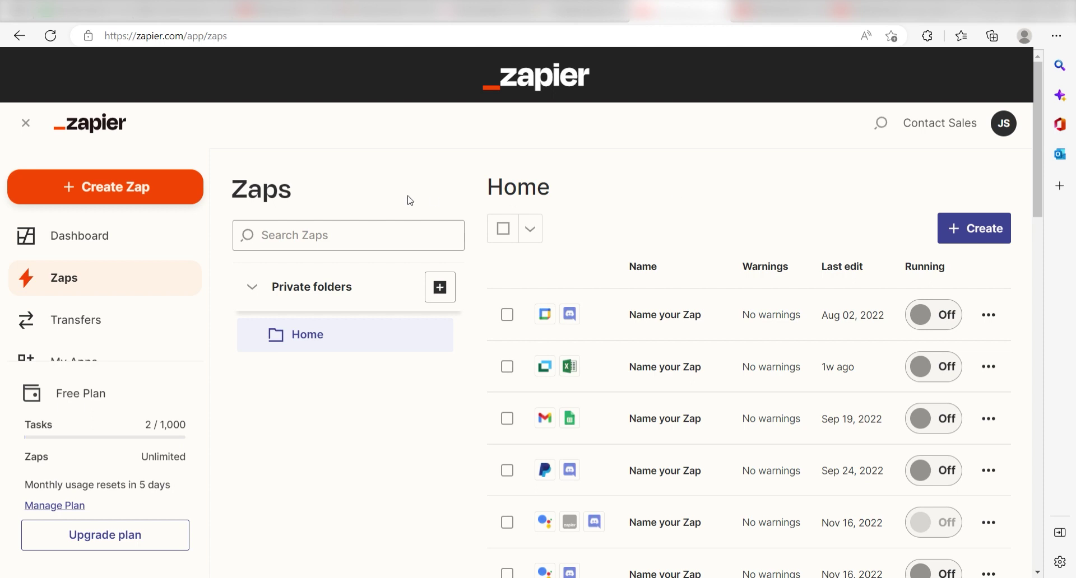
- Create a Zap with a Slack trigger on the event New Message Posted to Channel
left_click(161, 192)
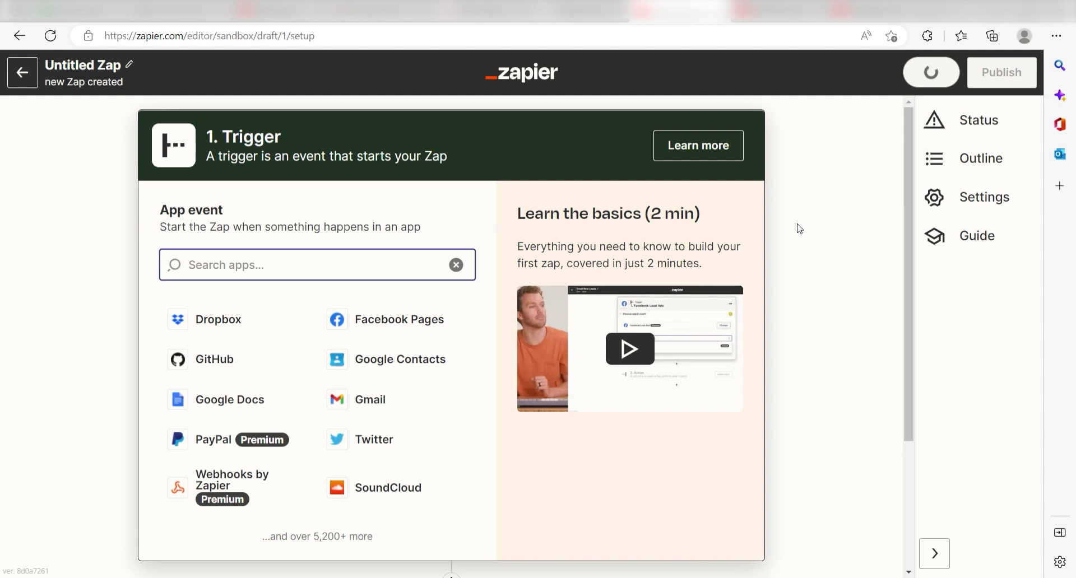
type("slack")
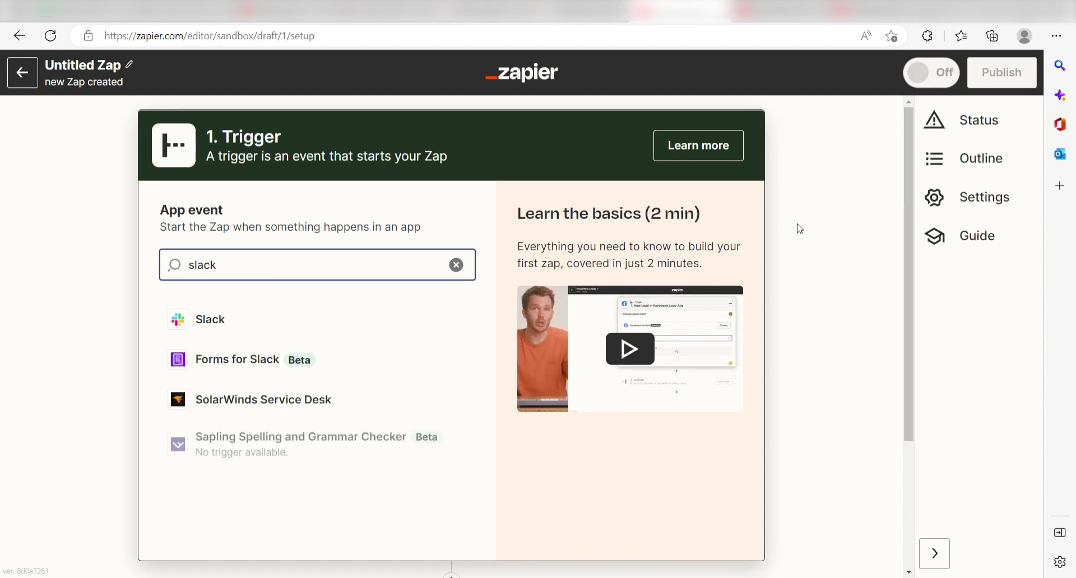
left_click(258, 323)
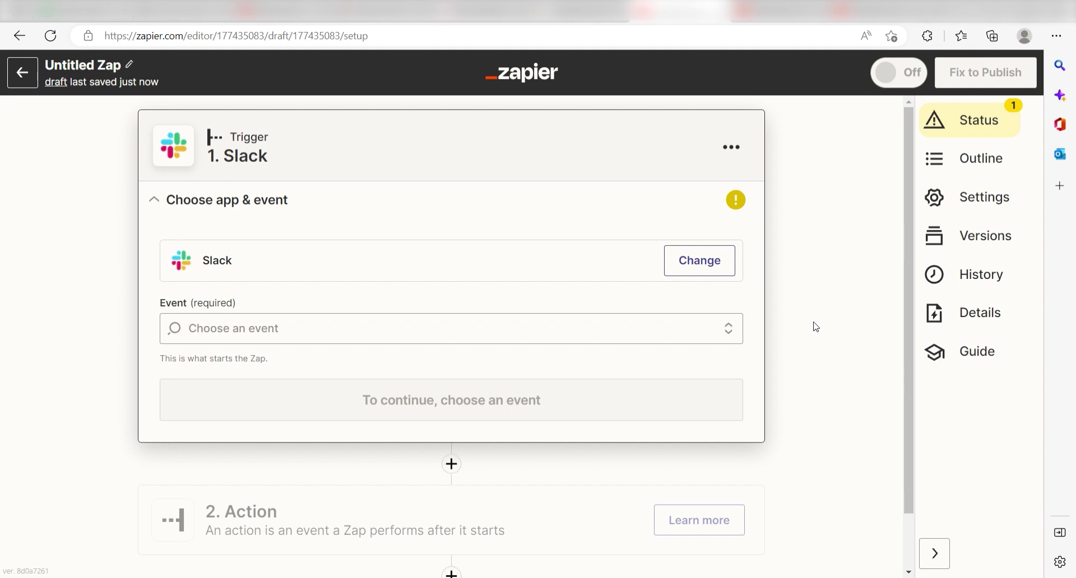
left_click(726, 329)
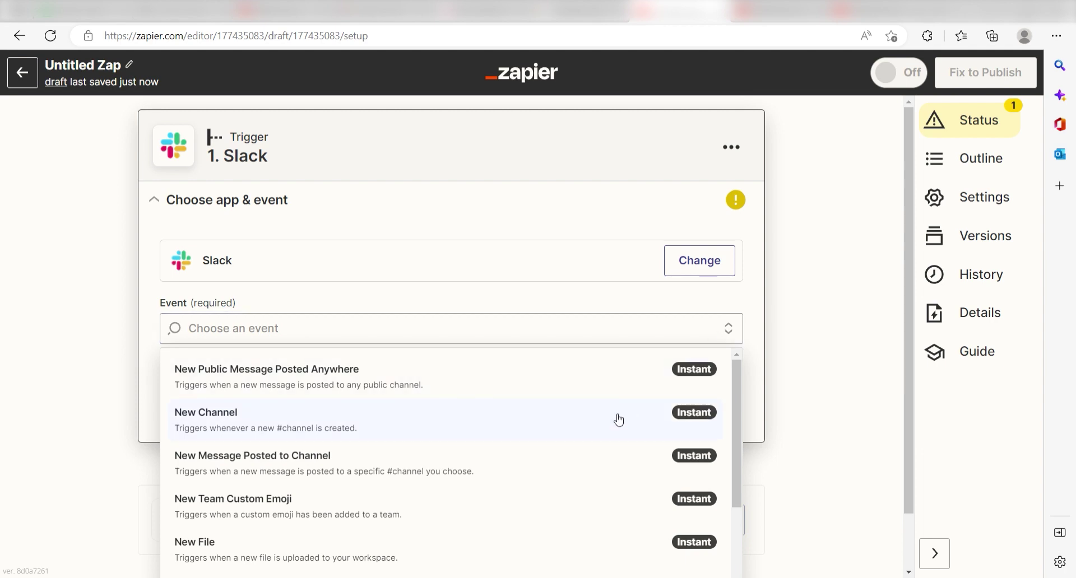
left_click(553, 481)
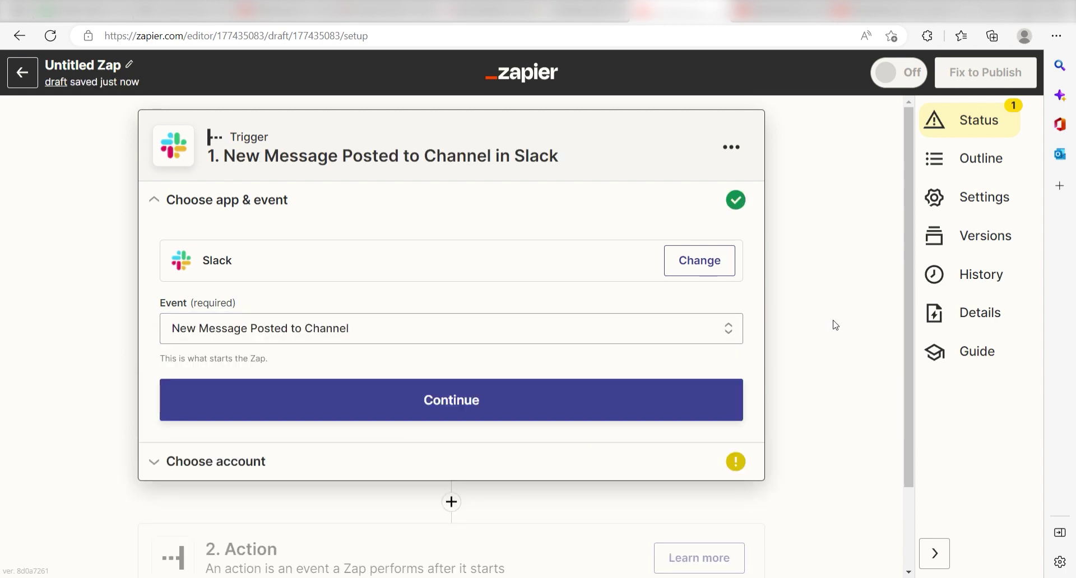
- Connect the Slack account by allowing Zapier access to the workspace
left_click(649, 410)
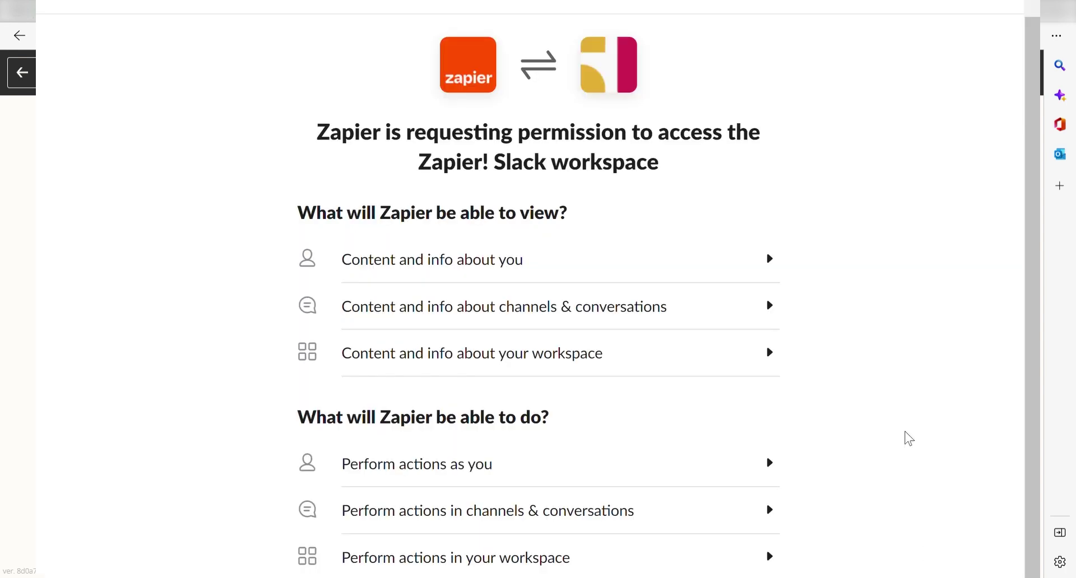
scroll(758, 267, "down", 2)
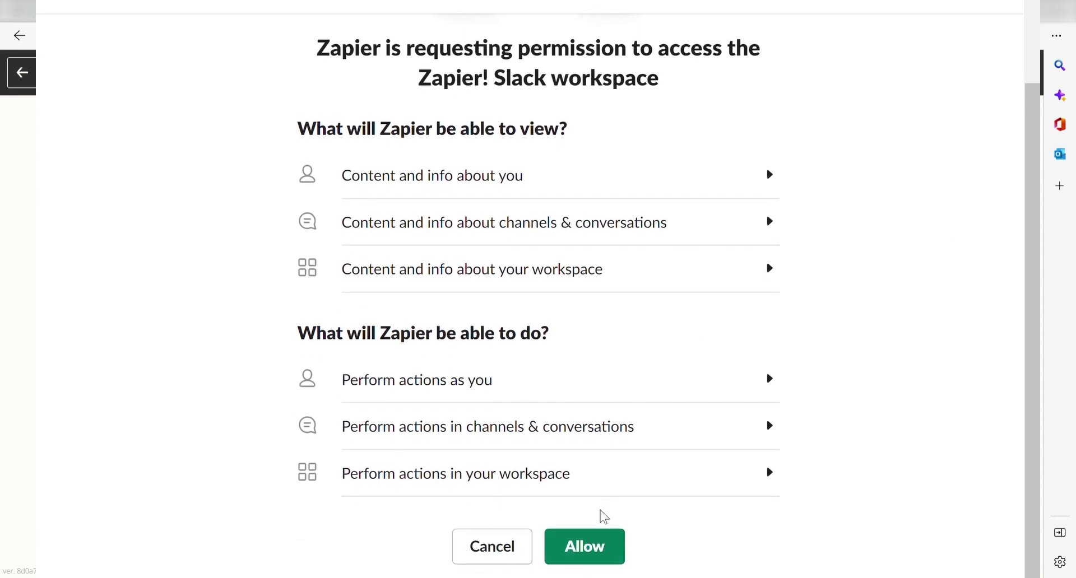
left_click(590, 556)
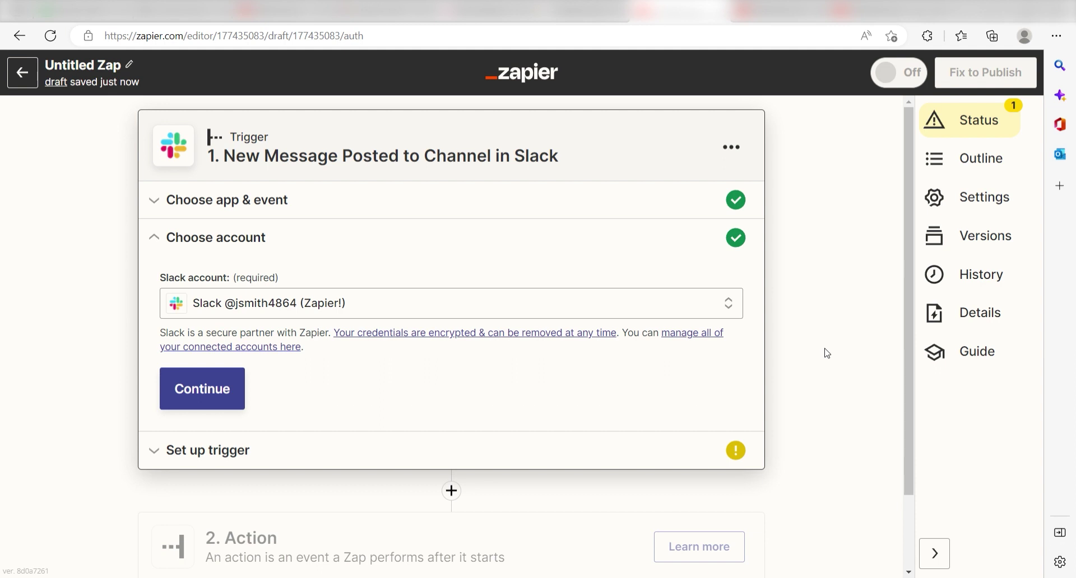
- Point the Slack trigger at the general channel and test it to fetch a sample message
left_click(208, 389)
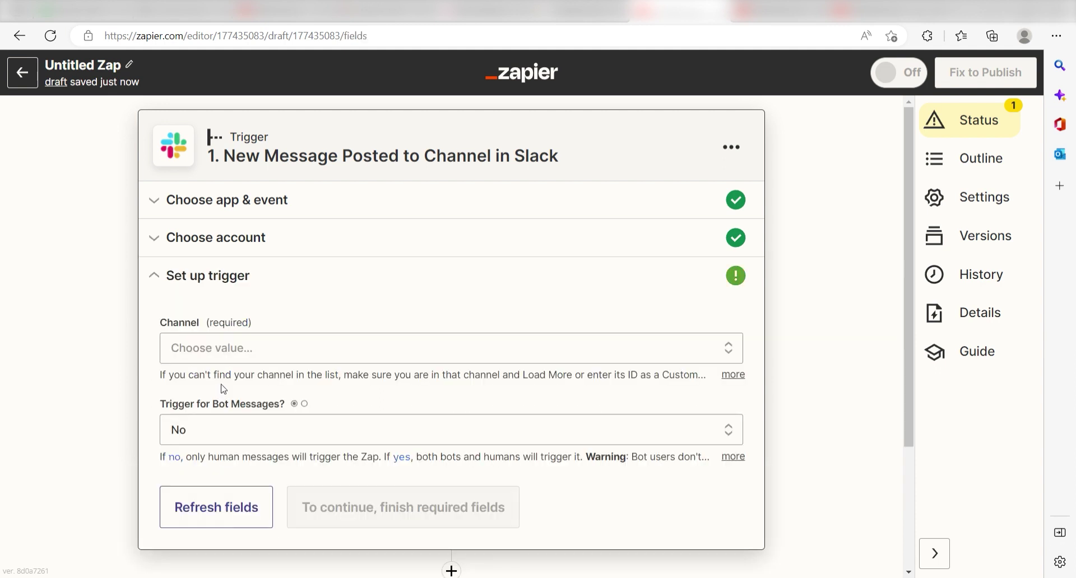
left_click(542, 361)
left_click(354, 550)
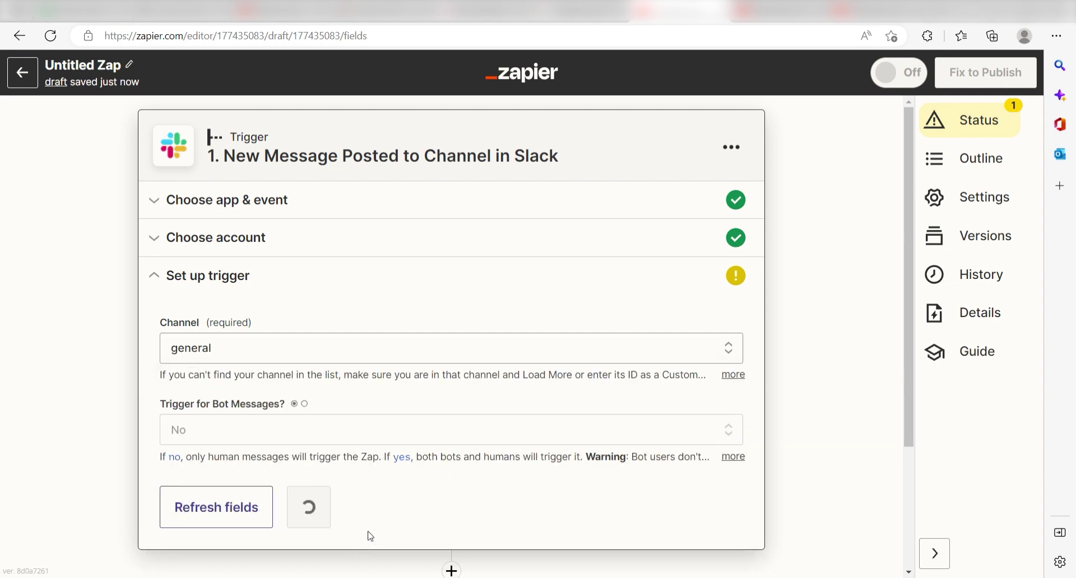
left_click(351, 511)
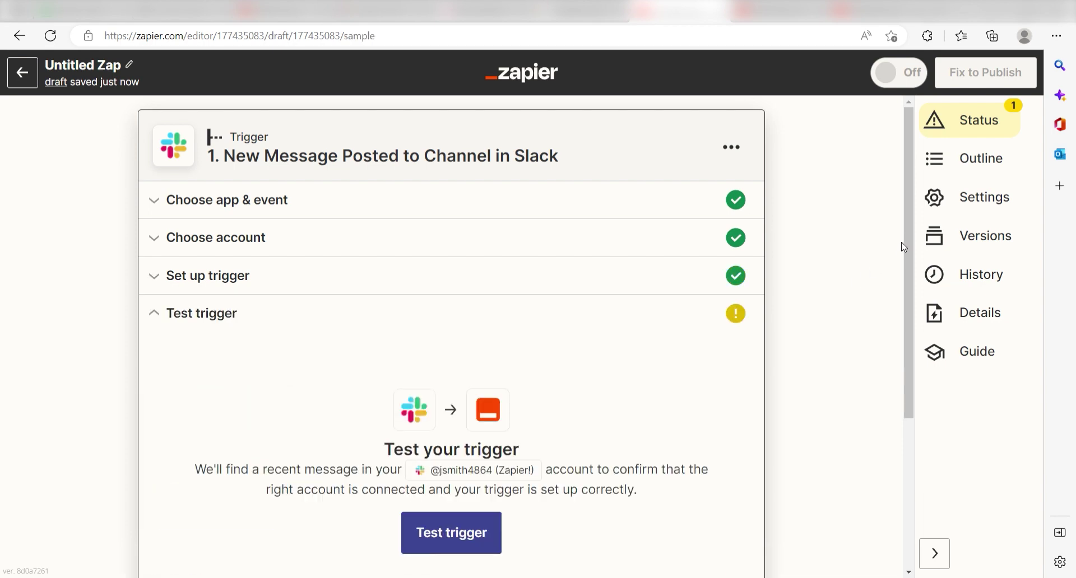
left_click_drag(906, 238, 910, 320)
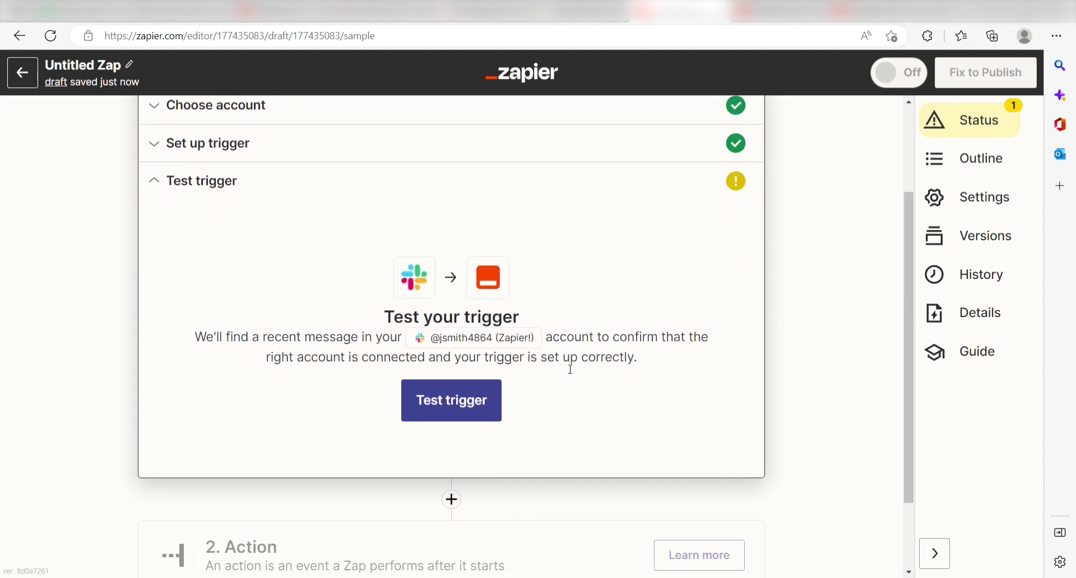
left_click(455, 408)
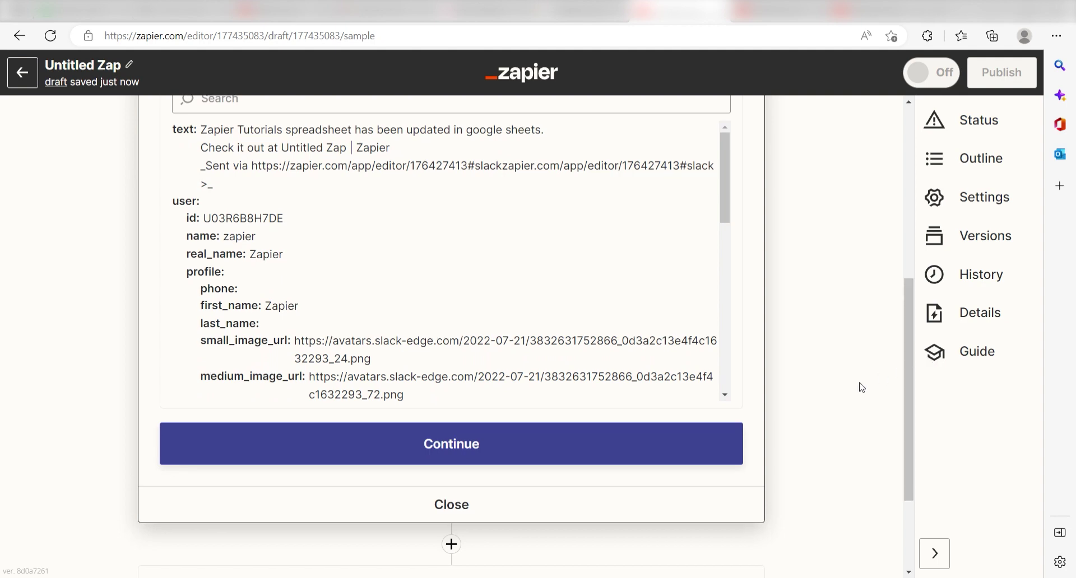
- Make the action Google Meet's Schedule a Meeting and connect a Google account
left_click(646, 453)
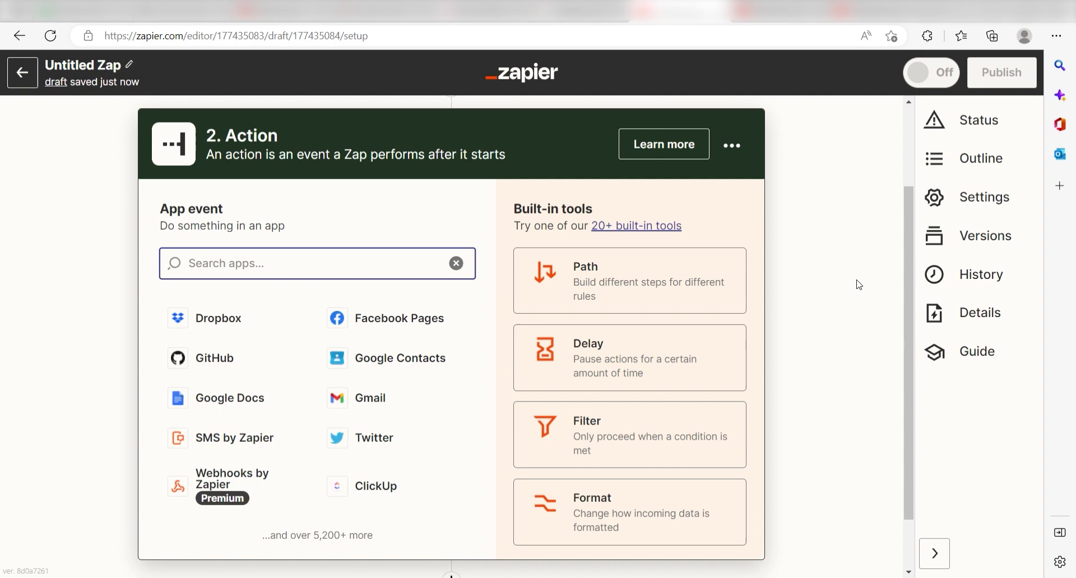
type("google meet")
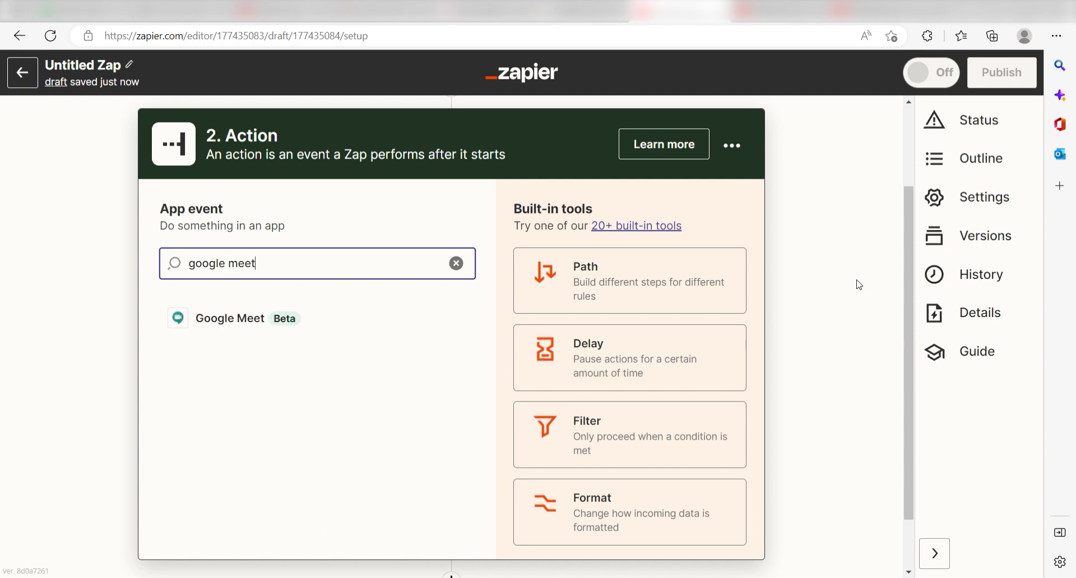
left_click(230, 318)
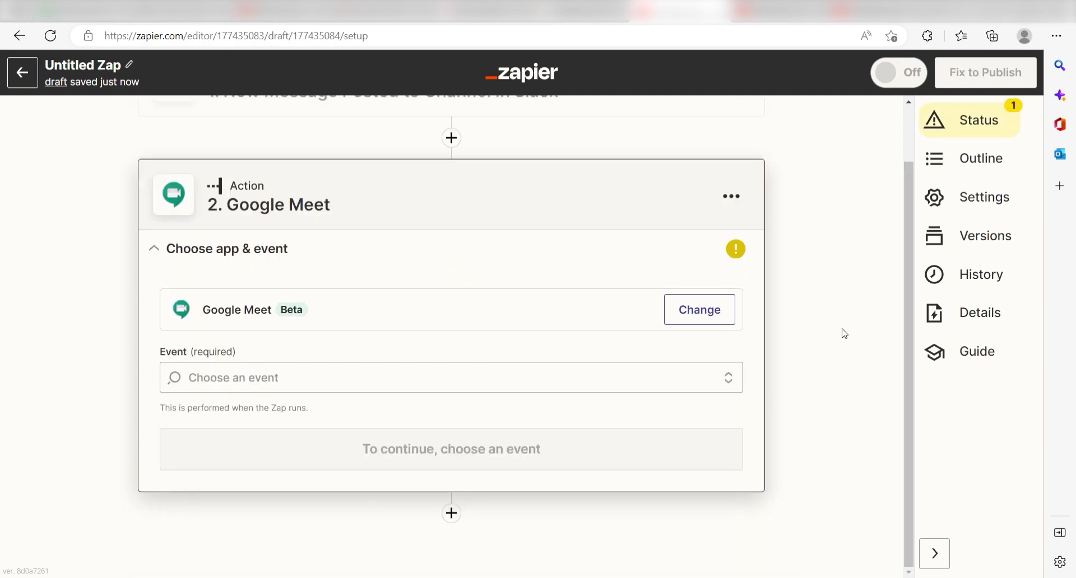
left_click(727, 376)
left_click(617, 428)
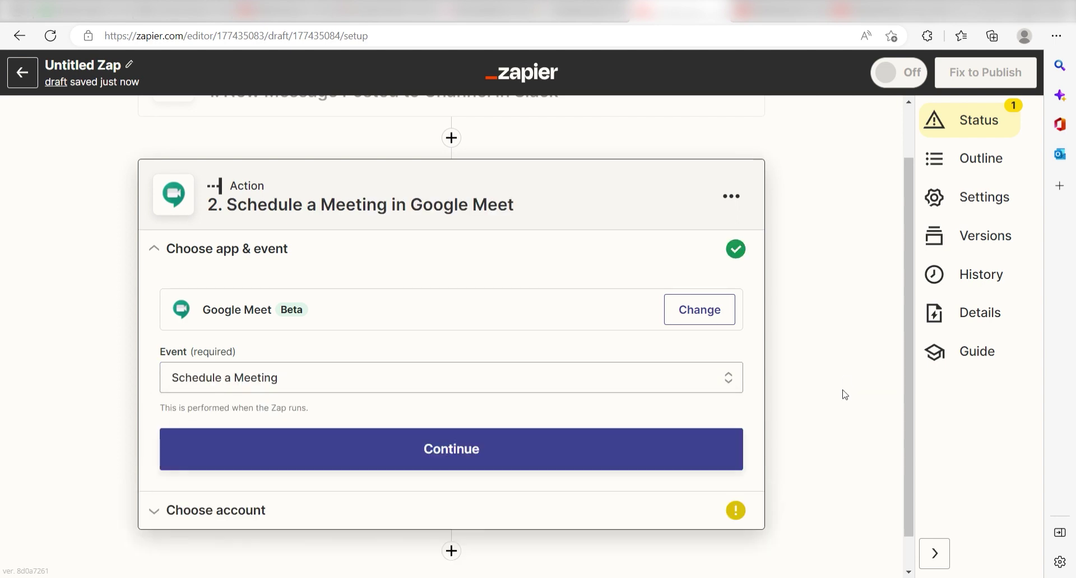
left_click(694, 447)
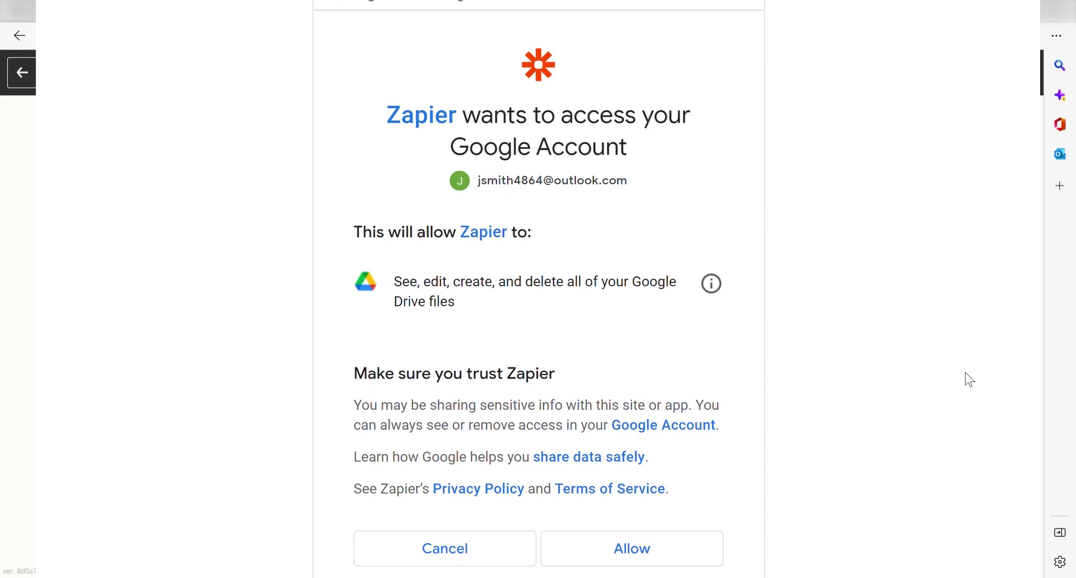
left_click(640, 552)
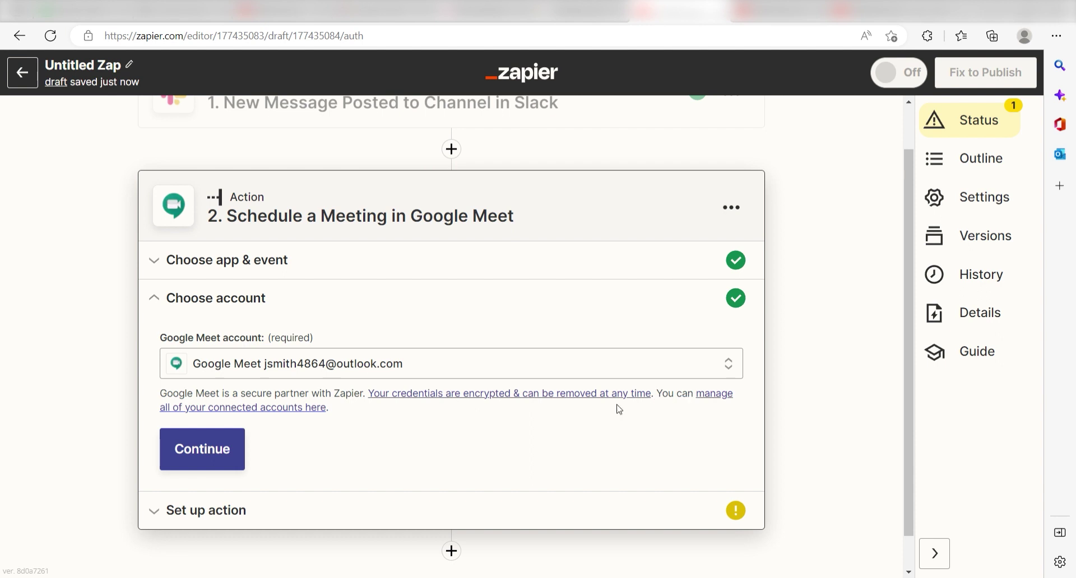
- Choose the account's calendar and set the summary to 'Meeting created by' plus the Slack user name
left_click(235, 458)
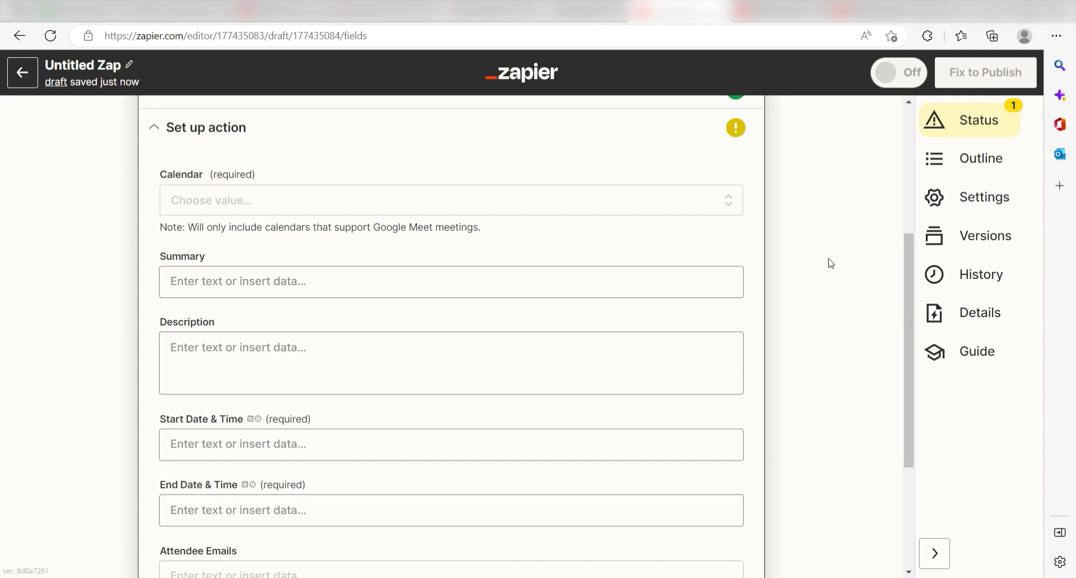
left_click(700, 204)
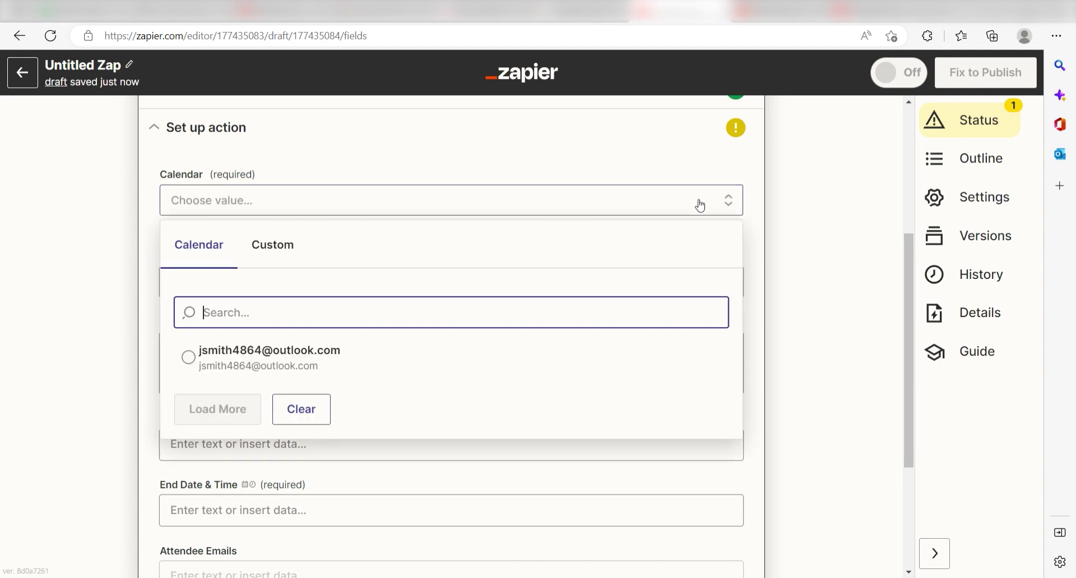
left_click(547, 353)
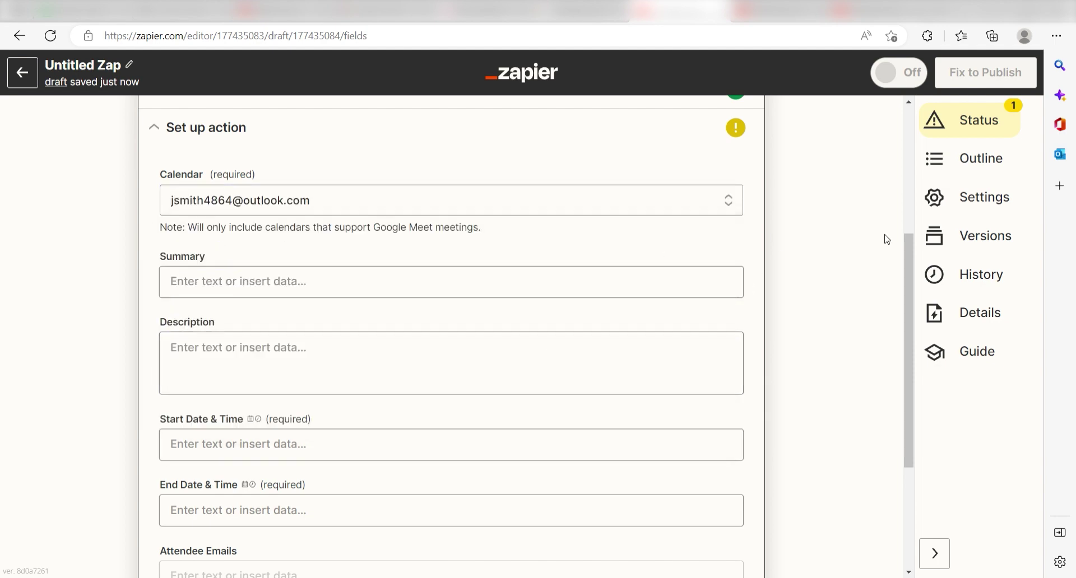
scroll(917, 268, "down", 1)
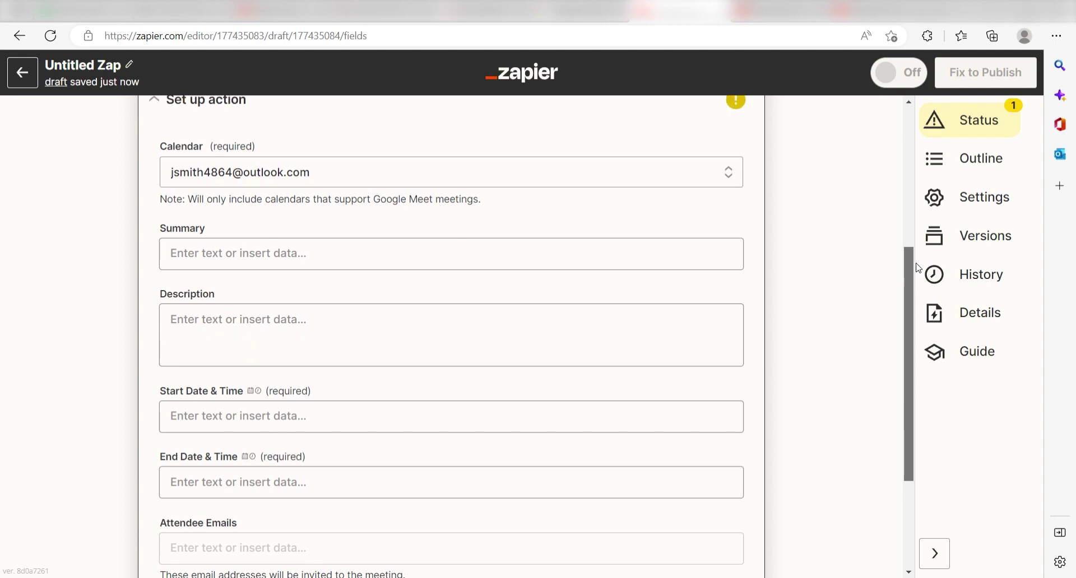
scroll(918, 264, "up", 1)
left_click(547, 275)
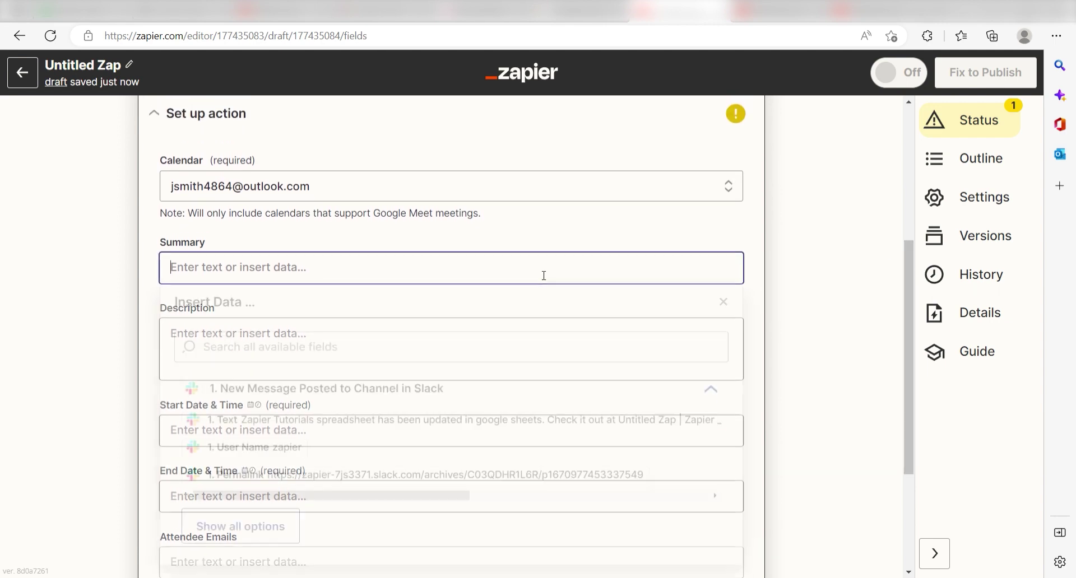
type("Meeting created by")
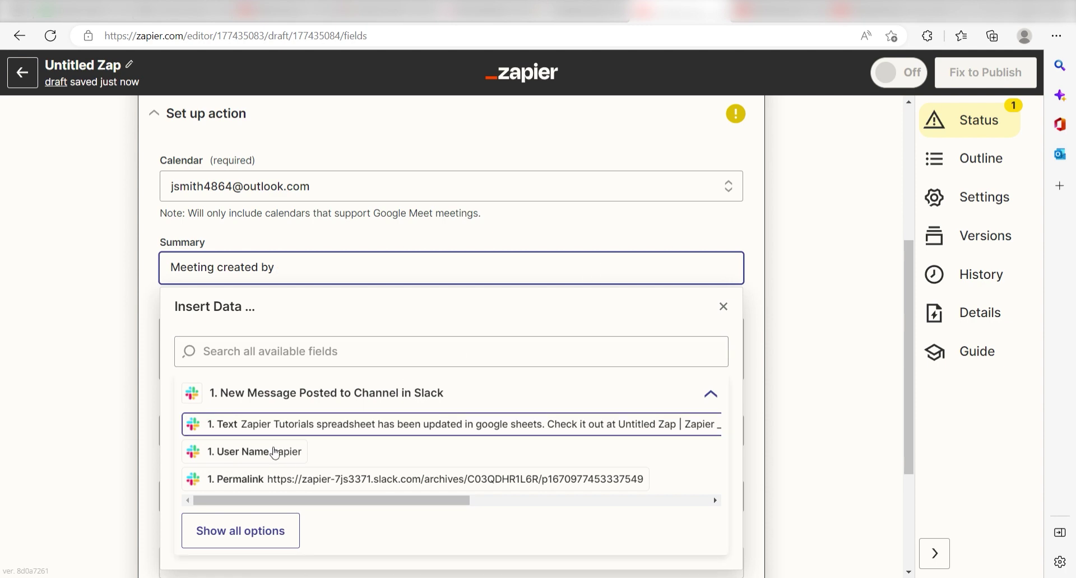
left_click(280, 453)
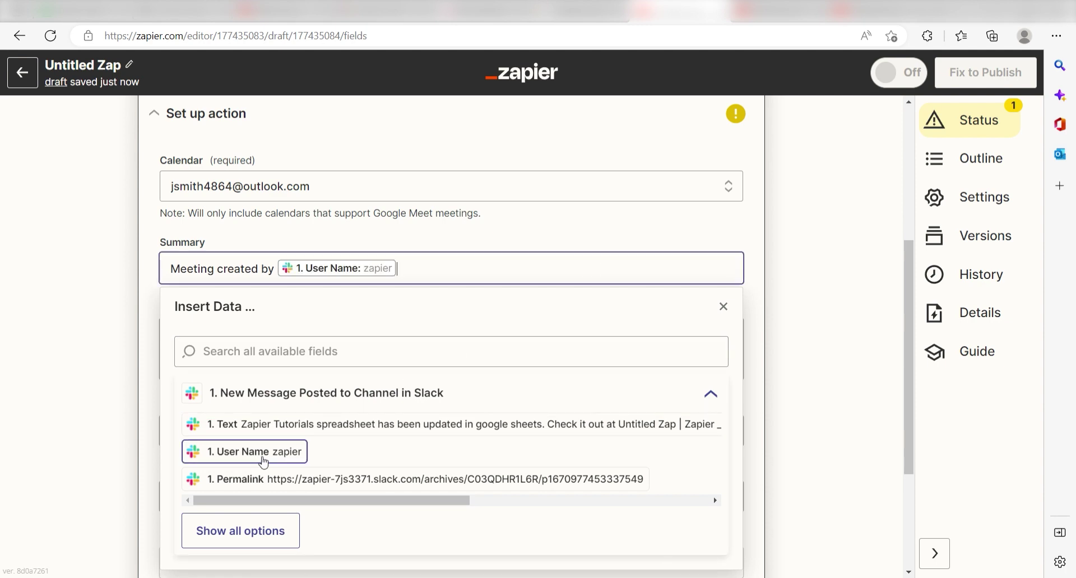
left_click(812, 336)
- Set the description to the Slack user name followed by 'has created a meeting. Please confirm that you can make it.'
left_click(439, 355)
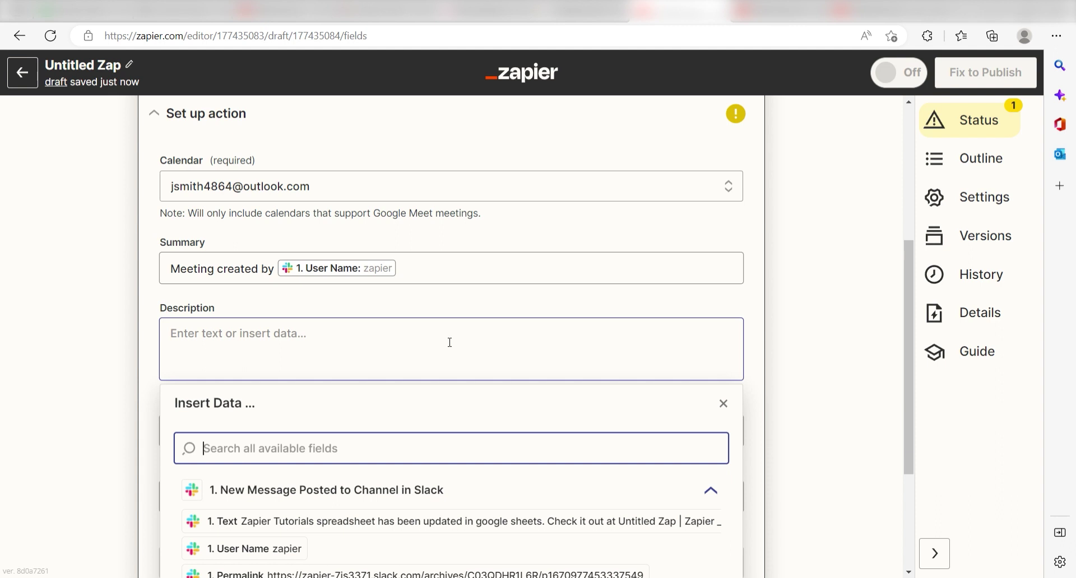
left_click(290, 549)
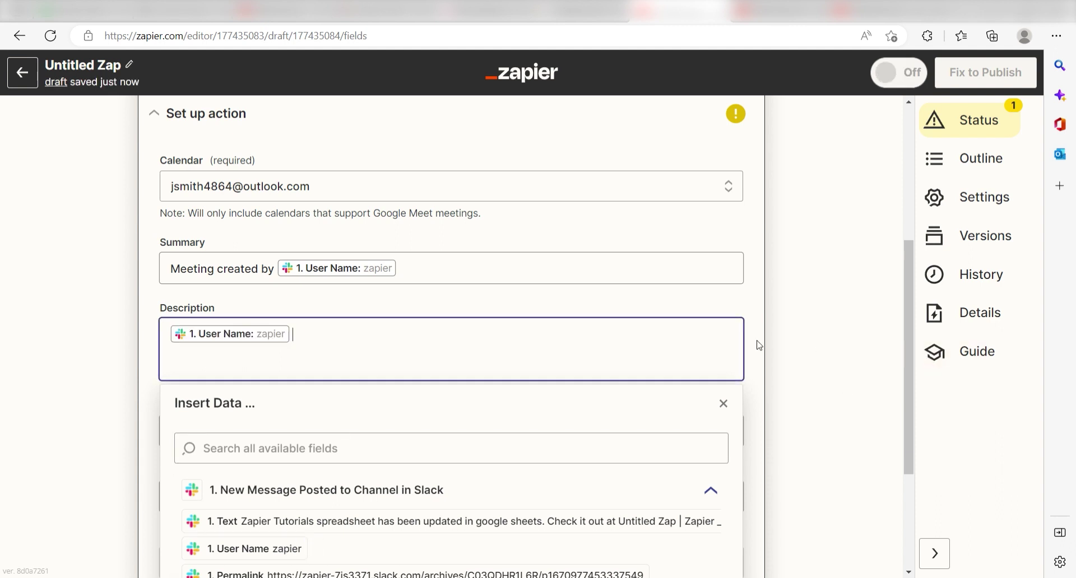
type("has created a meeting.  ")
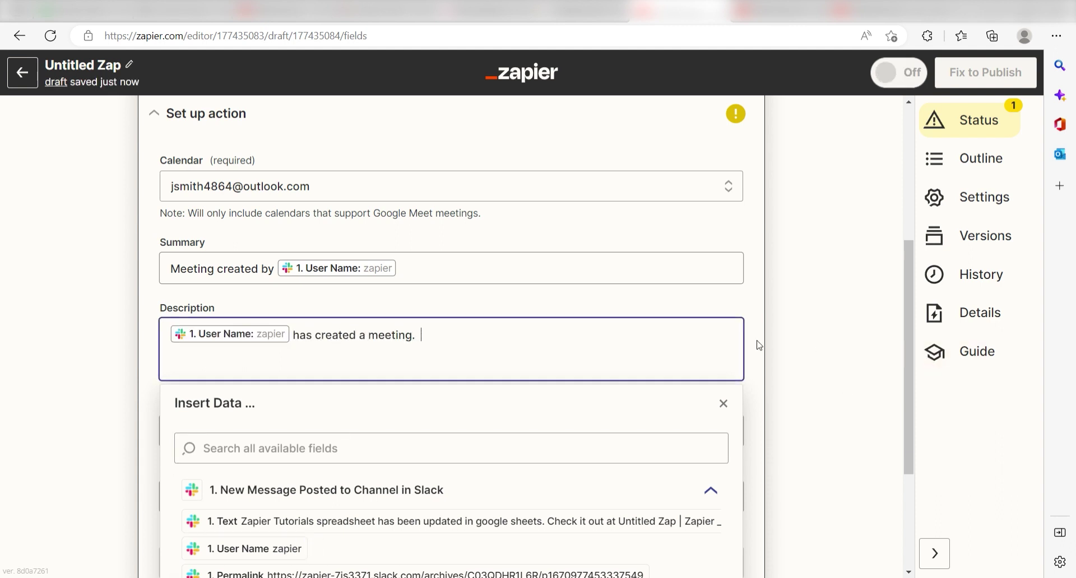
type("Please confirm that you can make it.")
left_click(770, 340)
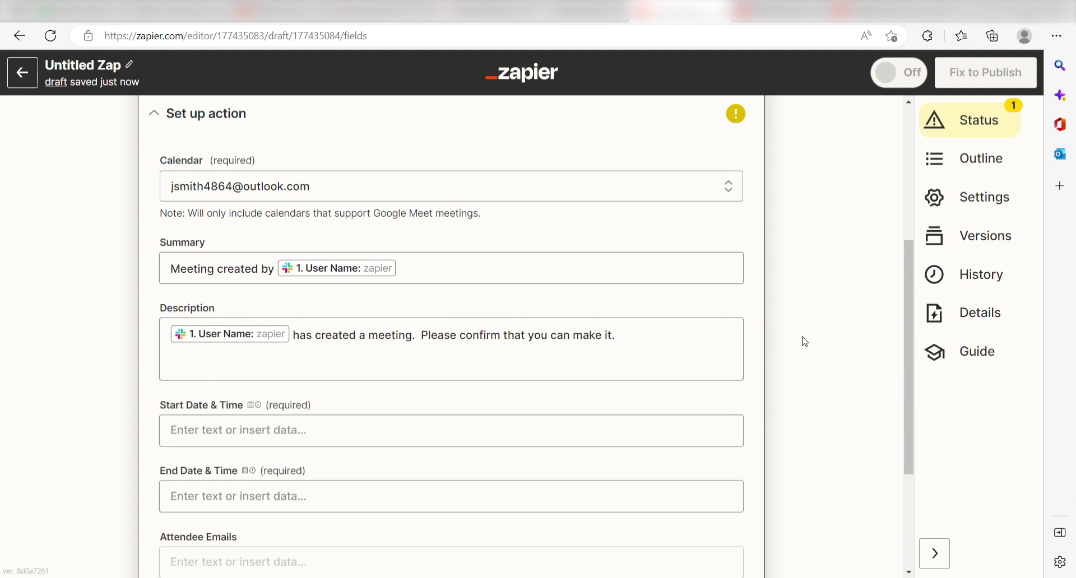
- Schedule the meeting from tomorrow at noon to tomorrow at 1pm and add an attendee email
left_click(582, 429)
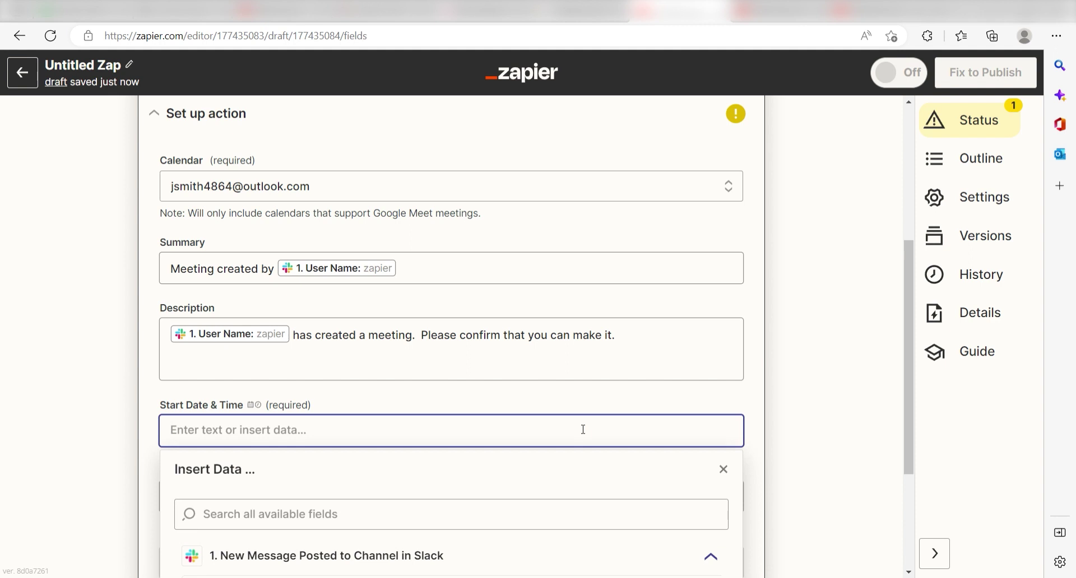
type("tomorrow at noon")
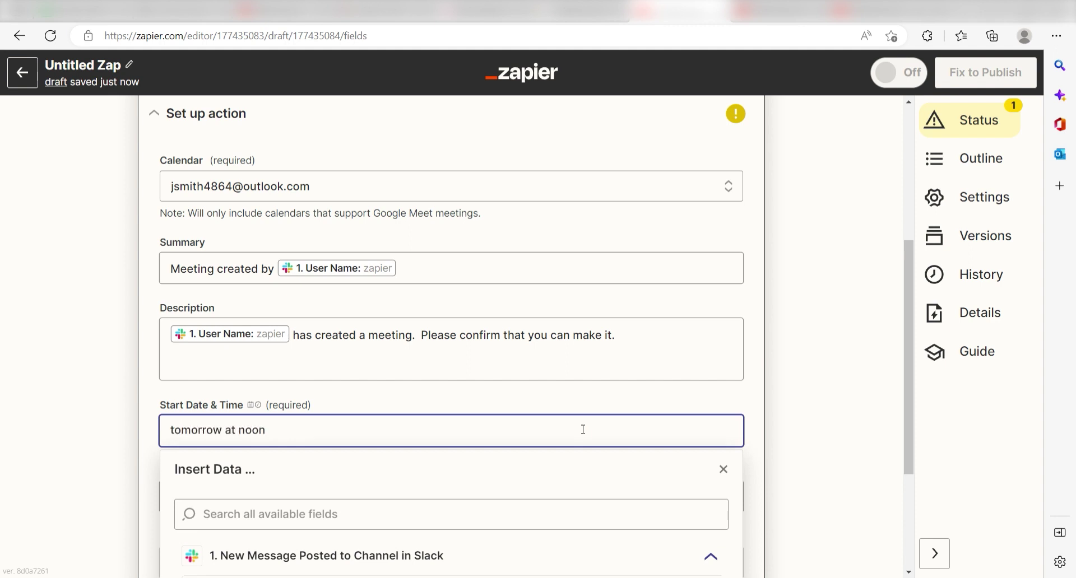
key("Tab")
type("tomorrow at 1pm")
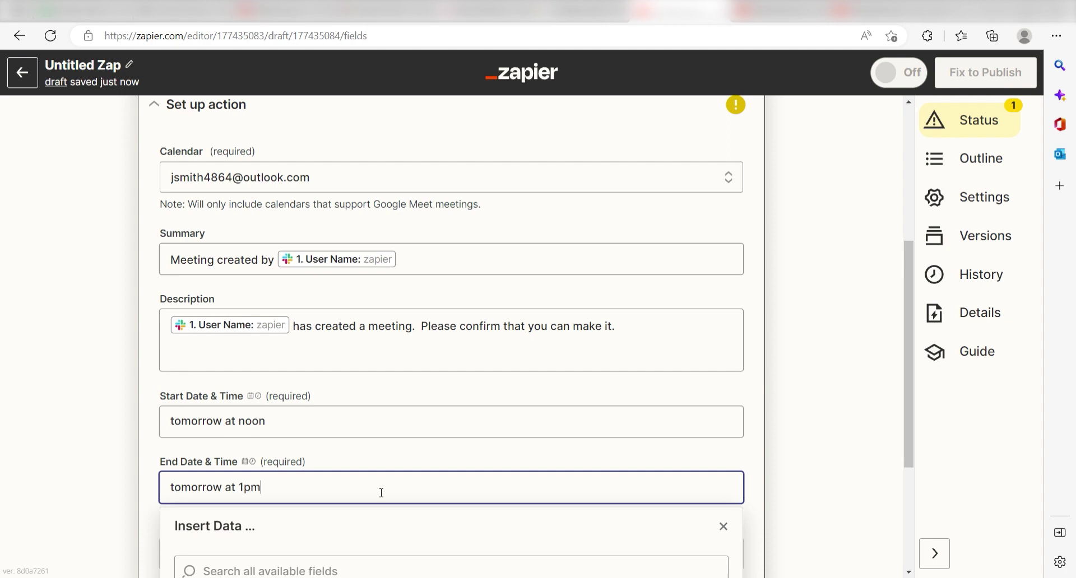
key("Tab")
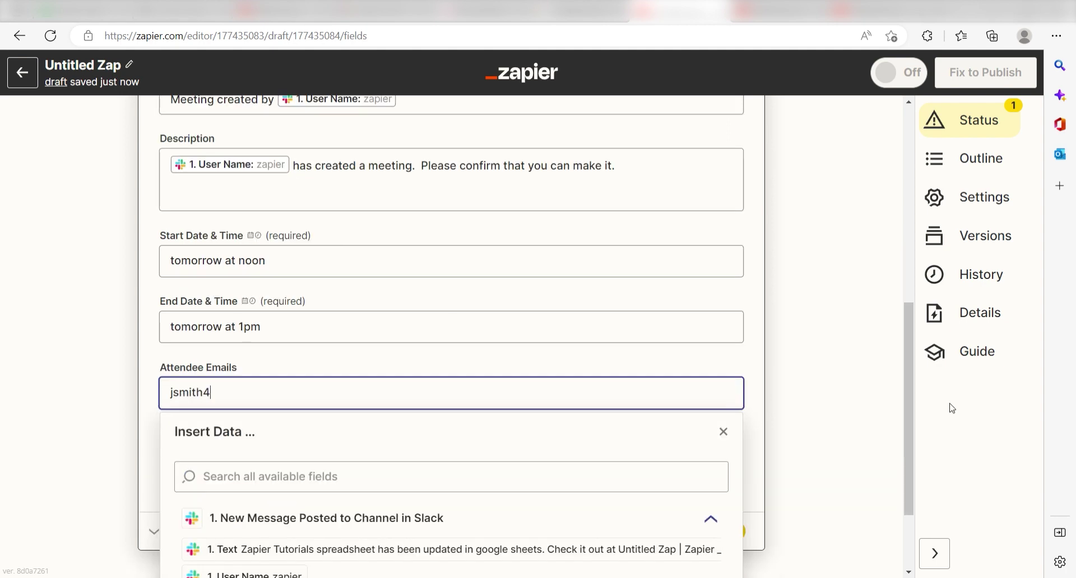
key("Escape")
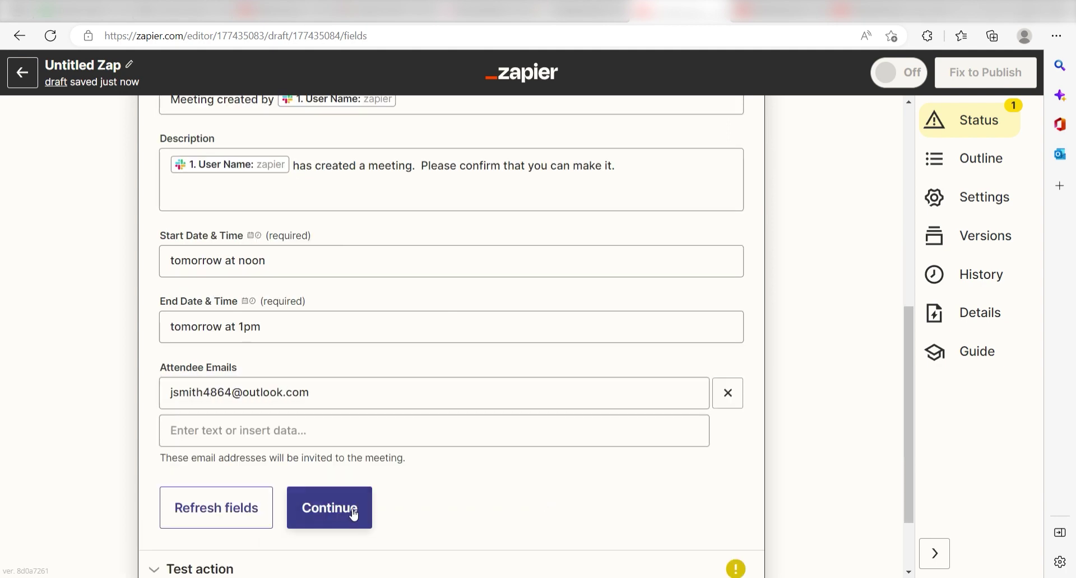
left_click(349, 512)
- Send a test meeting to Google Meet from the action step
left_click(335, 451)
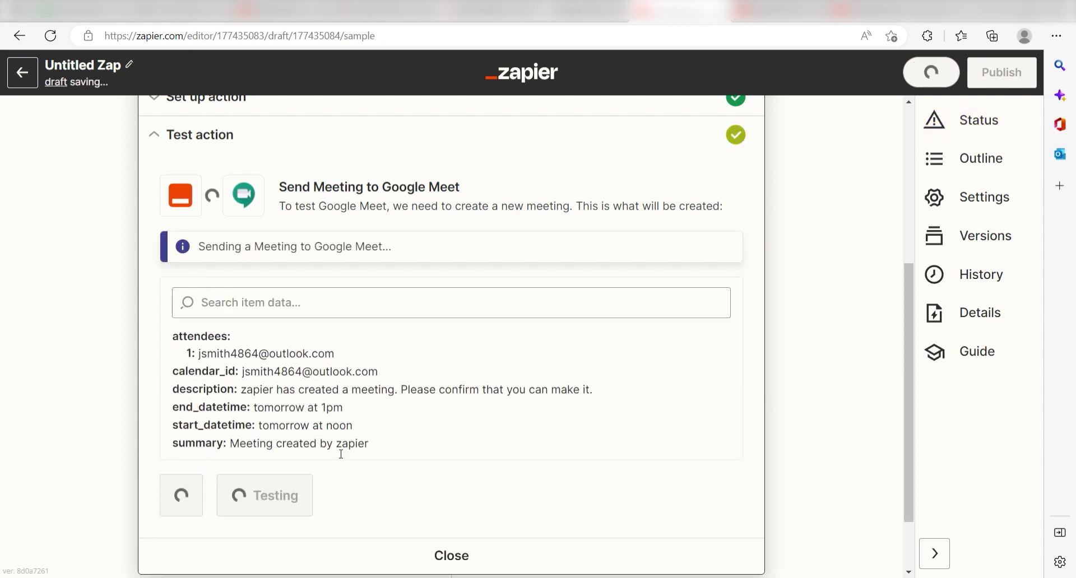